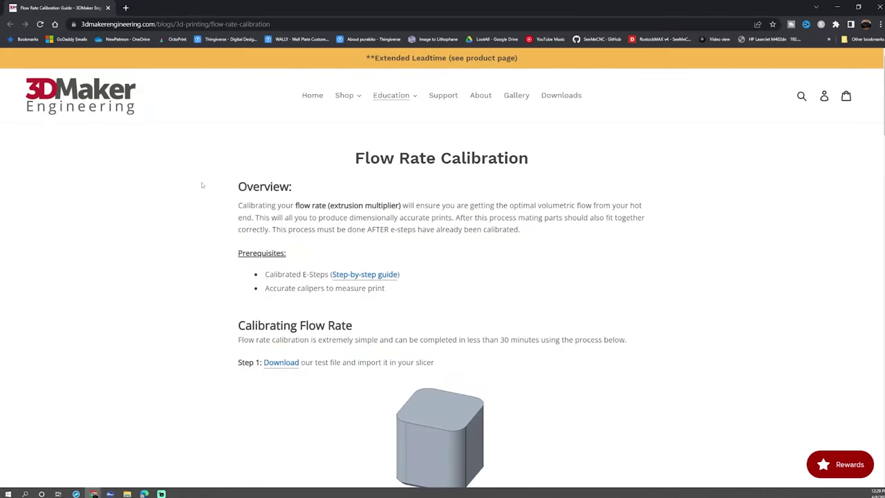
# Scroll through the Flow Rate Calibration steps on the 3DMaker Engineering page
pyautogui.scroll(-1, 202, 185)
pyautogui.scroll(1, 203, 185)
pyautogui.scroll(-2, 415, 287)
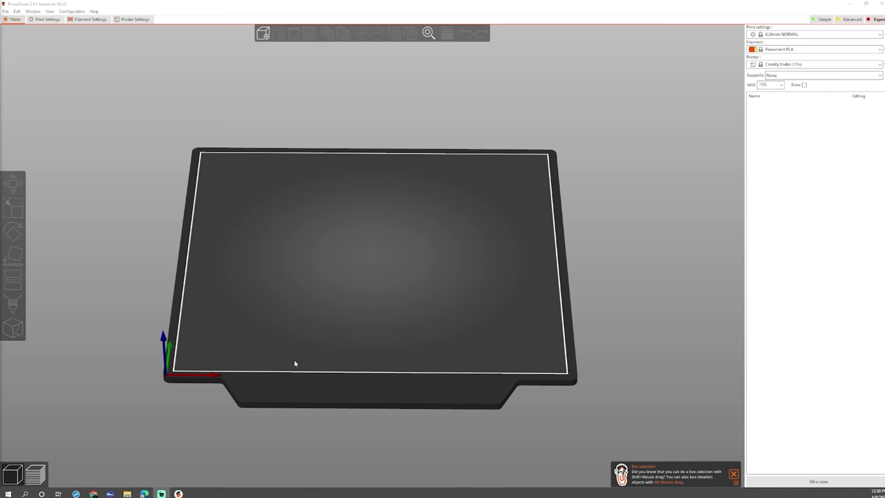
# Add flow_rate_cube.stl from Downloads, placing a 20 x 20 x 20 mm cube on the bed
pyautogui.moveTo(300, 361)
pyautogui.mouseDown()
pyautogui.moveTo(306, 368)
pyautogui.moveTo(300, 353)
pyautogui.mouseUp()
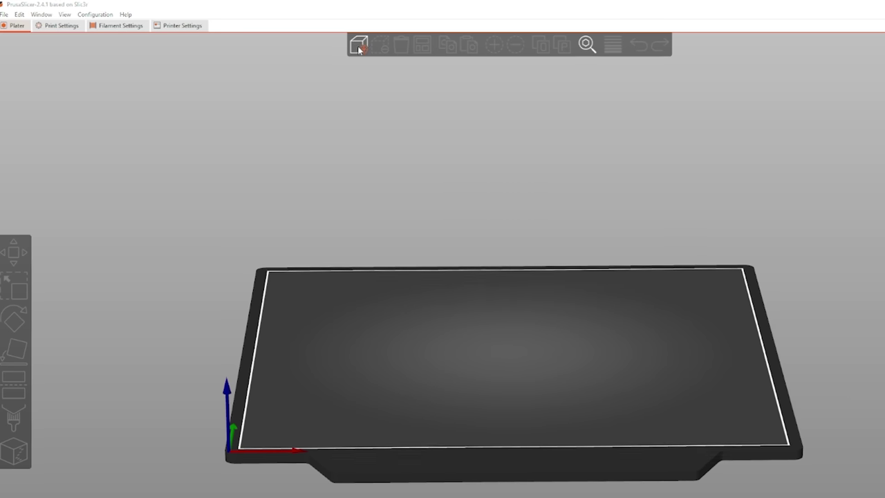
pyautogui.click(263, 33)
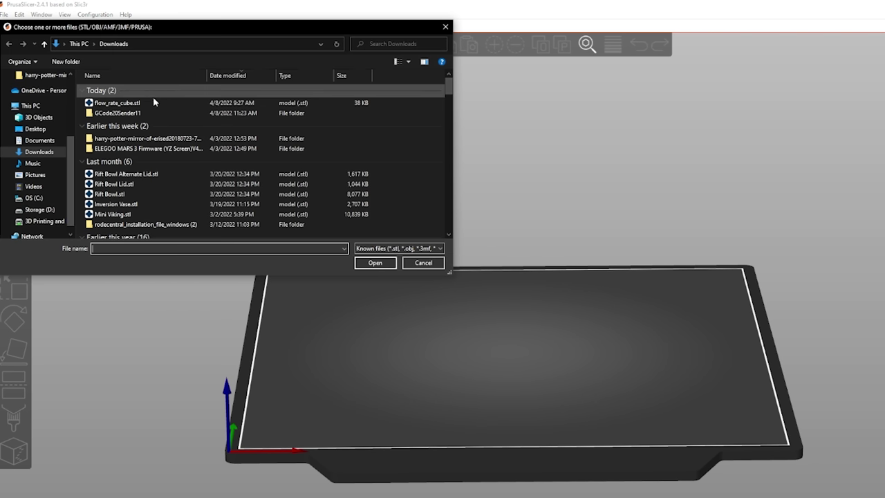
pyautogui.doubleClick(124, 103)
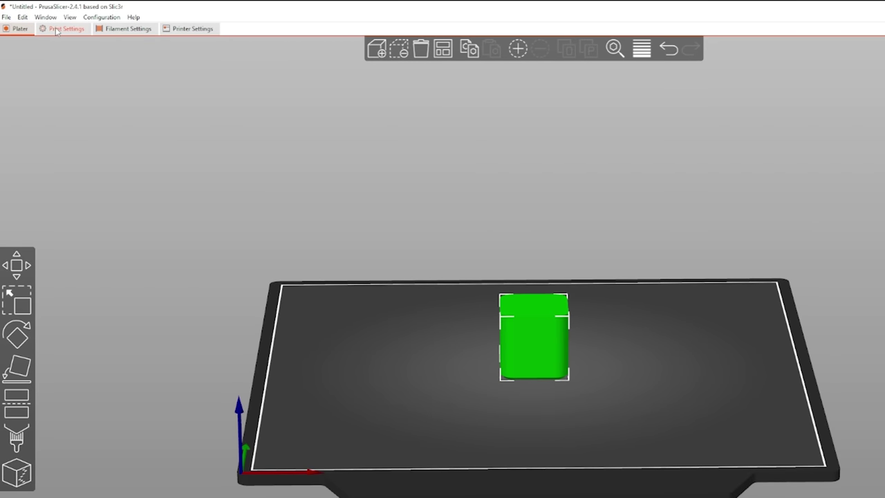
# Enable Spiral vase with 1 perimeter and 0 top layers, then view the Advanced extrusion widths
pyautogui.click(47, 19)
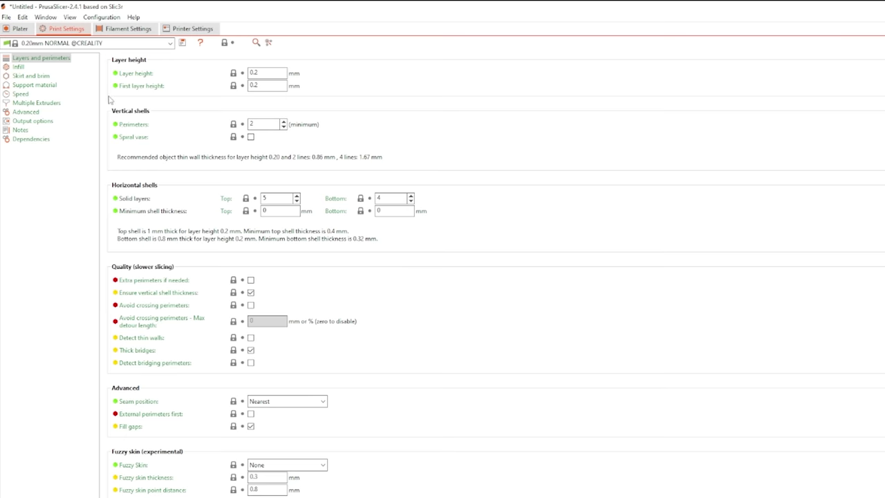
pyautogui.click(251, 137)
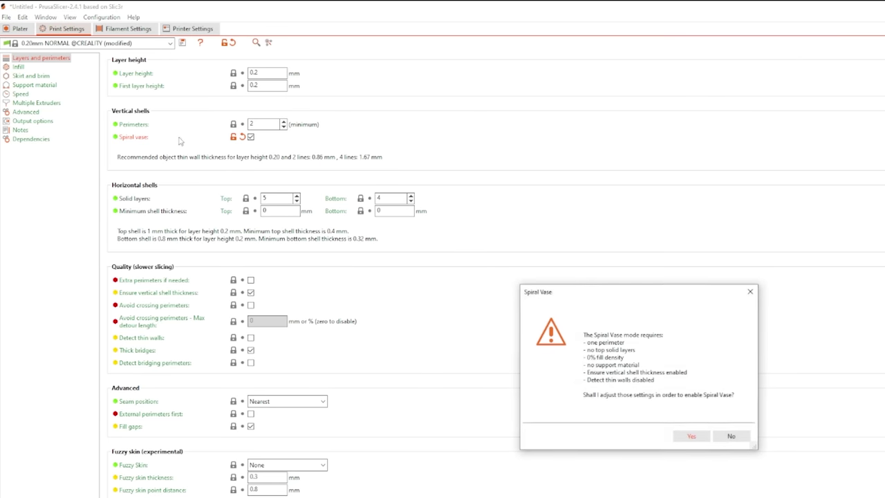
pyautogui.click(692, 436)
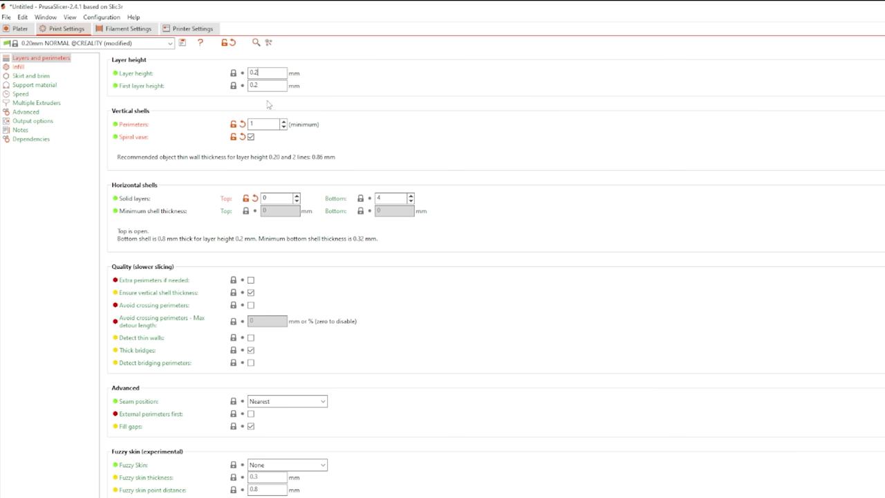
pyautogui.click(26, 112)
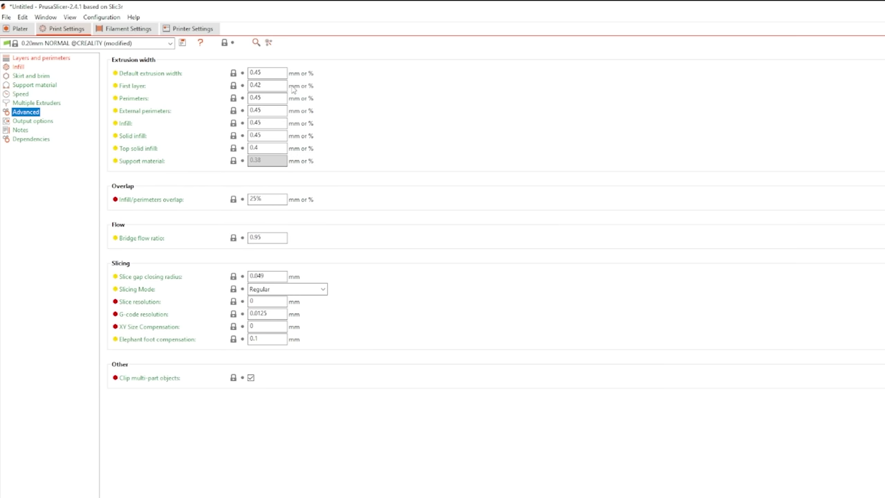
# Compute 0.4 × 1.2 = 0.48 in Calculator
pyautogui.press('XF86Calculator')
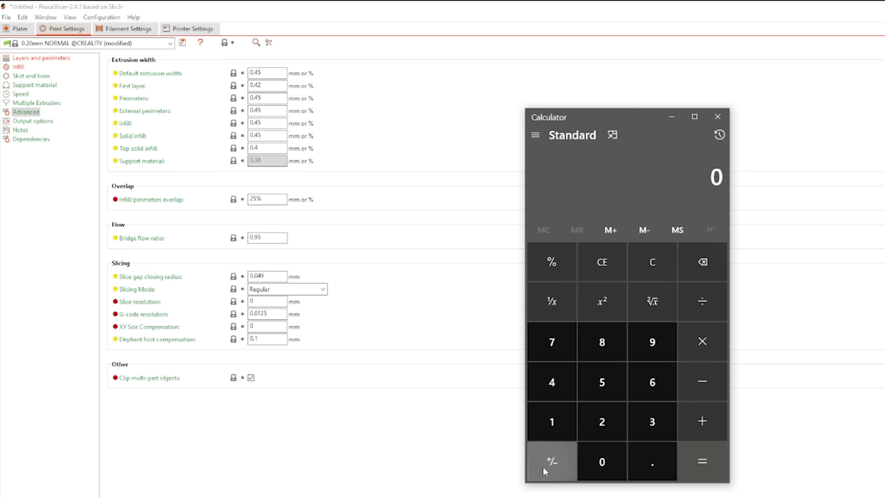
pyautogui.click(637, 462)
pyautogui.click(557, 377)
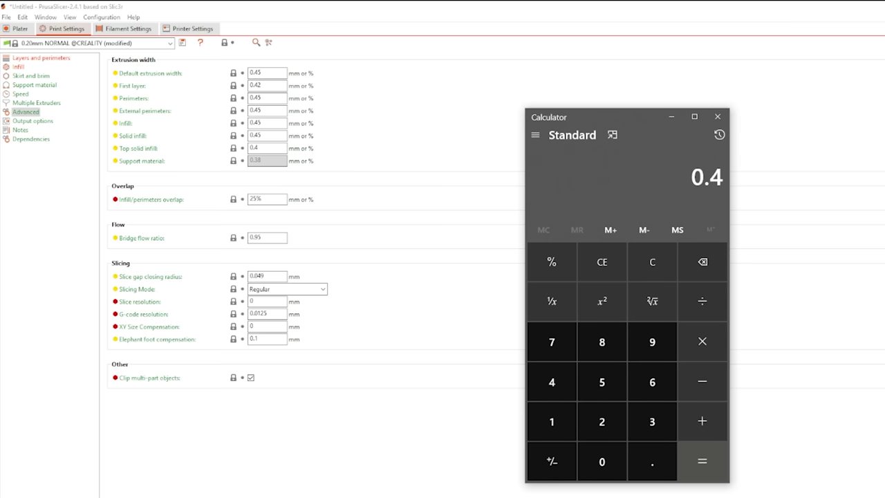
pyautogui.click(700, 348)
pyautogui.click(563, 425)
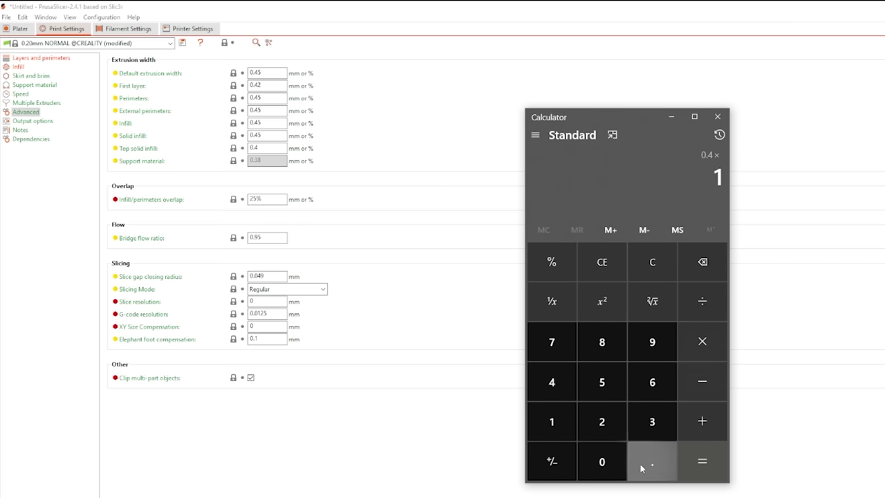
pyautogui.click(640, 464)
pyautogui.click(612, 427)
pyautogui.click(696, 462)
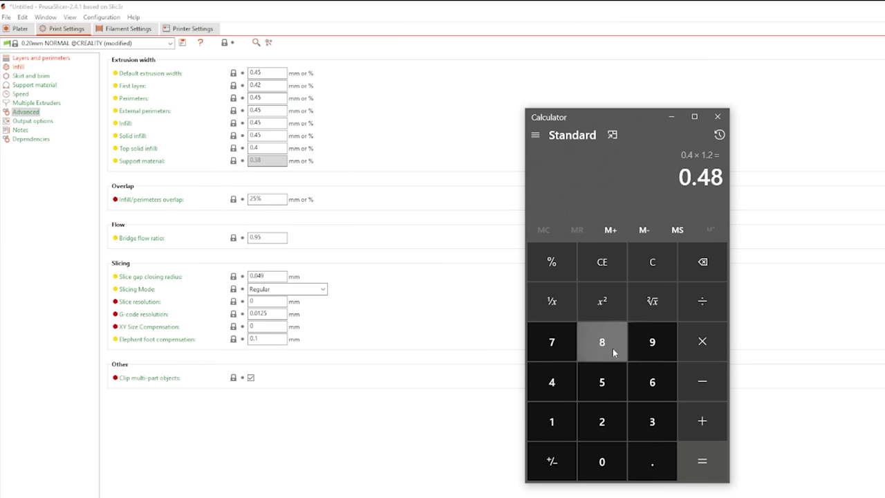
# Clear, try 0.8 × 1.2 = 0.96, then recompute with 0.4 to get 0.48 again
pyautogui.click(657, 264)
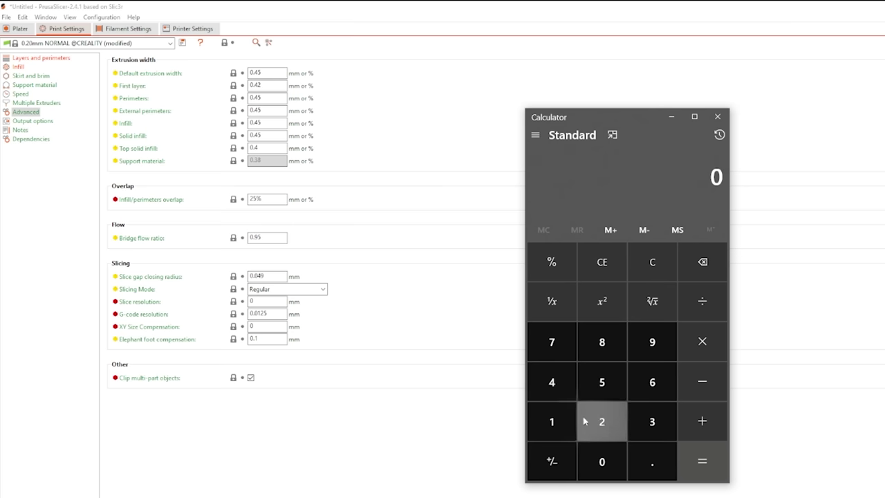
pyautogui.click(650, 454)
pyautogui.click(611, 357)
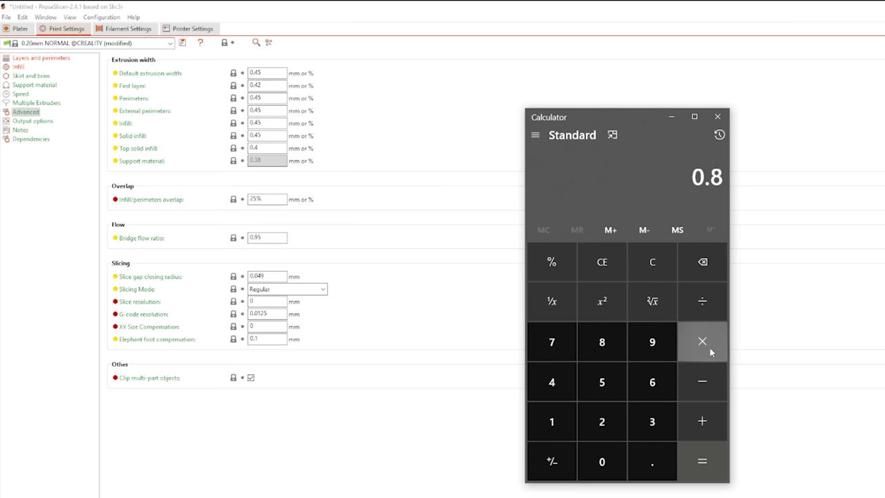
pyautogui.click(548, 422)
pyautogui.click(650, 452)
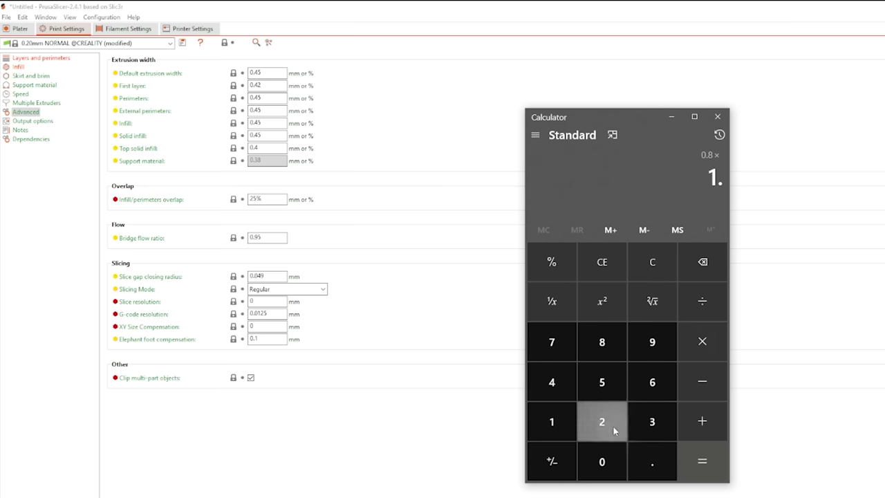
pyautogui.click(613, 426)
pyautogui.click(701, 467)
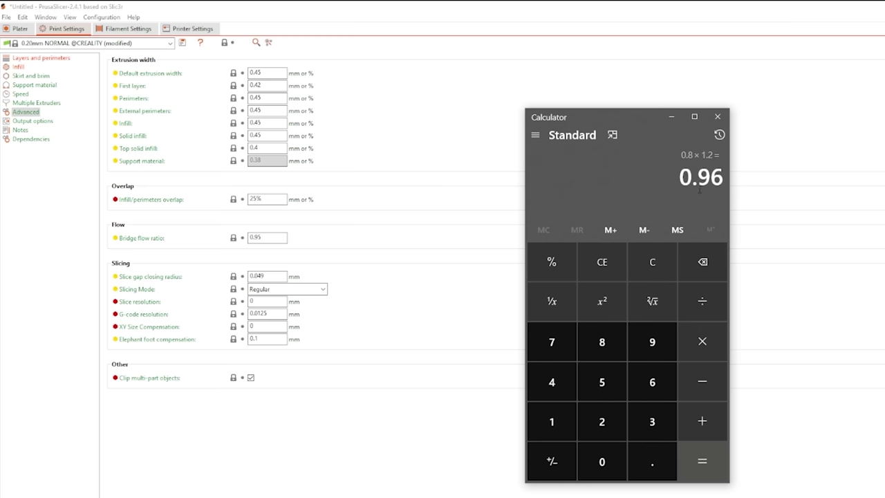
pyautogui.write('0.4')
pyautogui.press('Return')
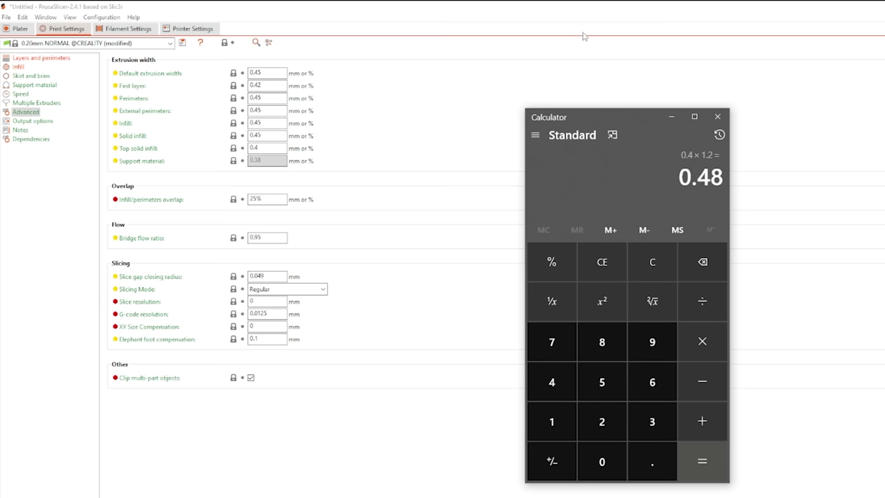
pyautogui.moveTo(608, 109); pyautogui.dragTo(638, 110)
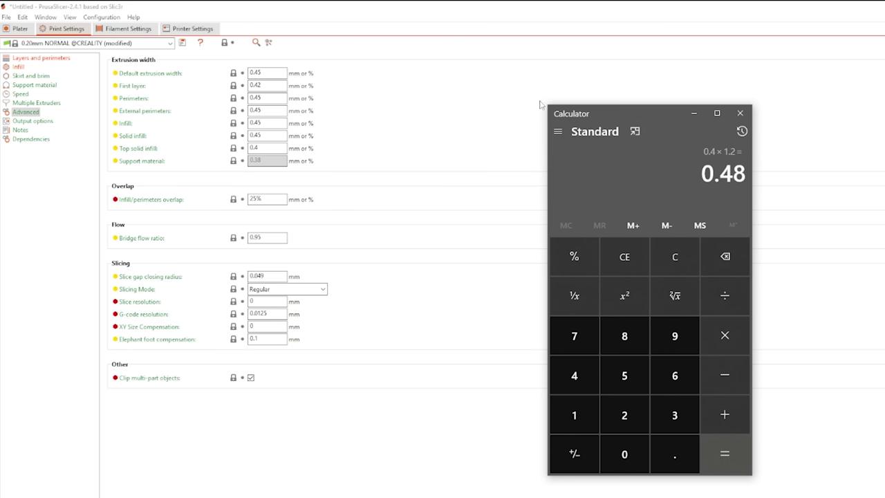
# Enter 0.48 mm for the default, first-layer and perimeter extrusion widths in PrusaSlicer
pyautogui.click(740, 113)
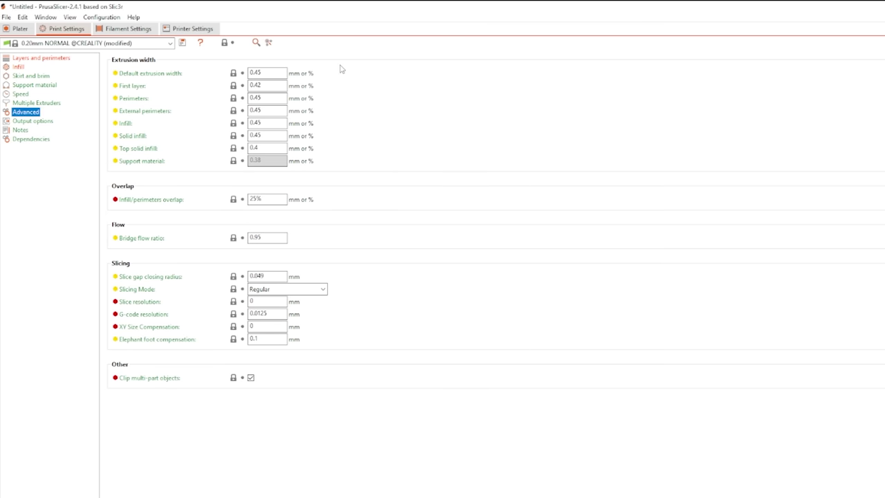
pyautogui.click(262, 75)
pyautogui.click(271, 85)
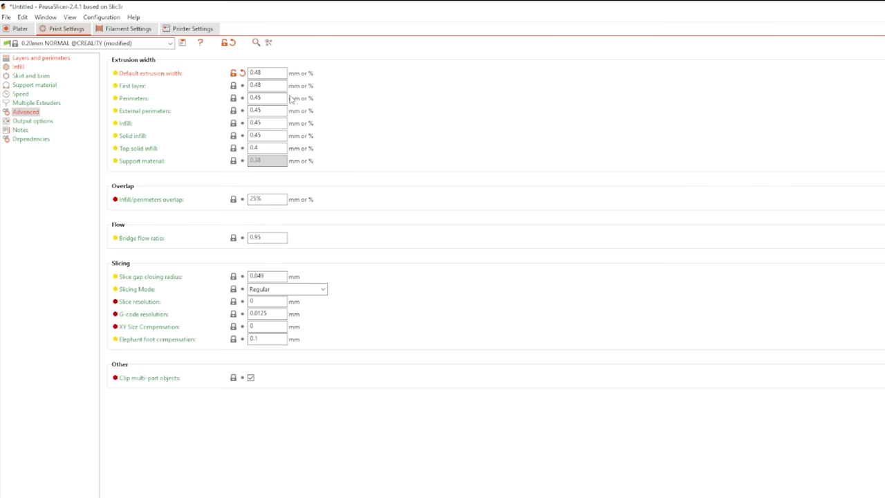
pyautogui.click(272, 98)
pyautogui.press('BackSpace')
pyautogui.click(52, 58)
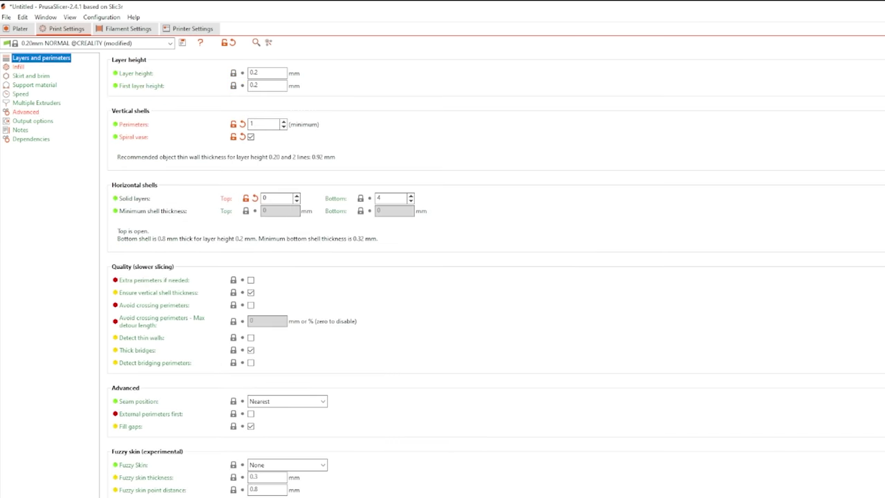
pyautogui.click(36, 102)
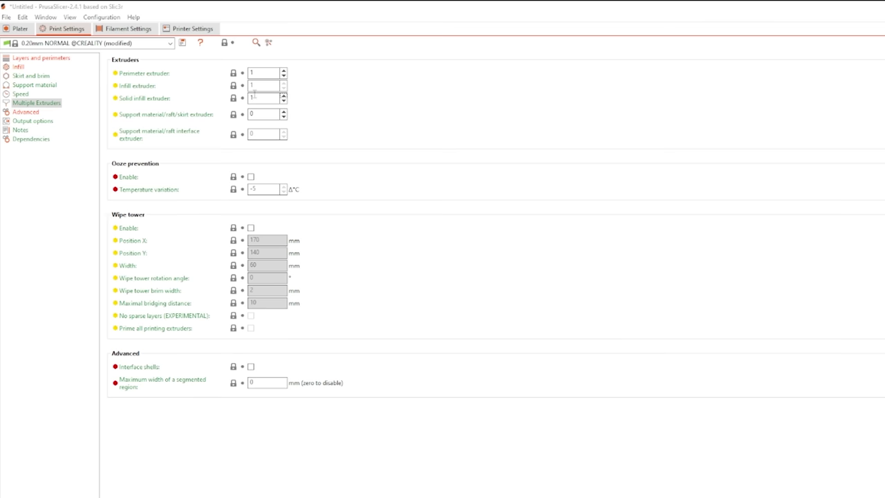
# Confirm PrusaSlicer's filament extrusion multiplier is 1, then open a model file in Cura
pyautogui.click(125, 28)
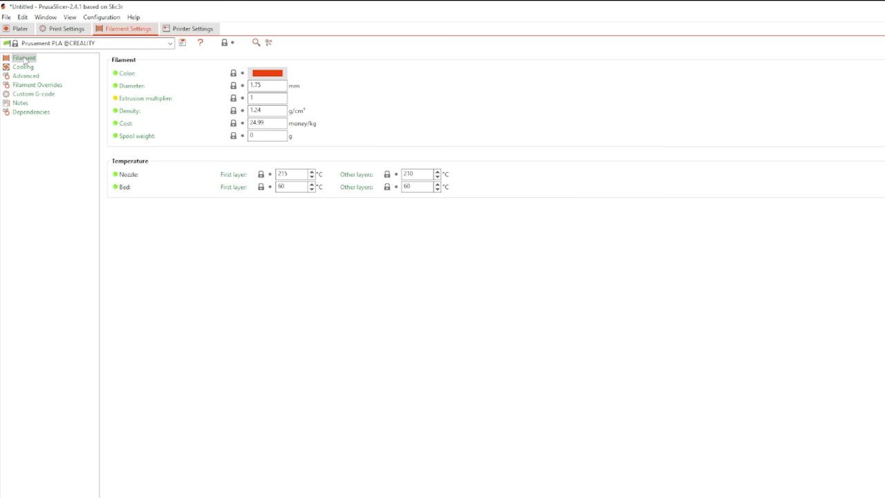
pyautogui.click(24, 59)
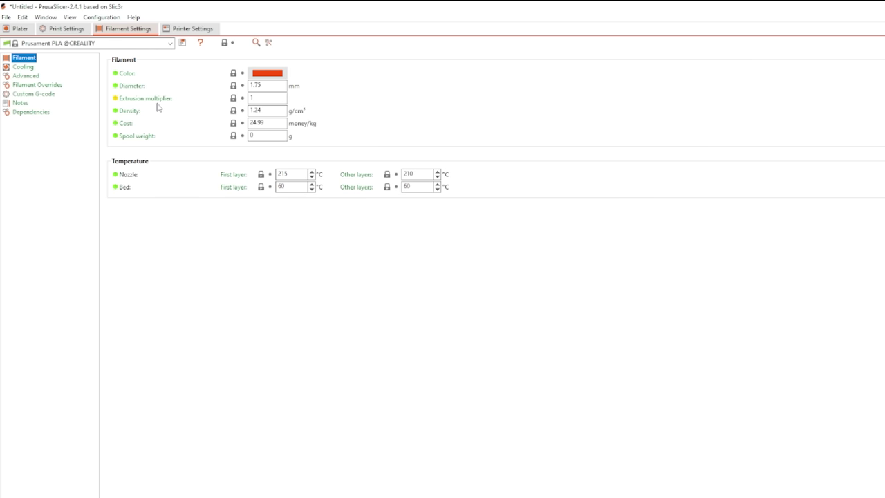
pyautogui.click(265, 101)
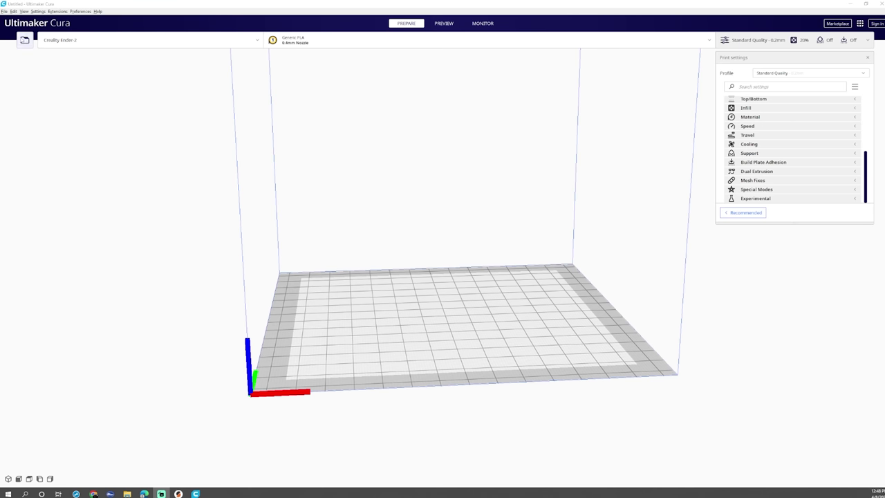
pyautogui.click(25, 40)
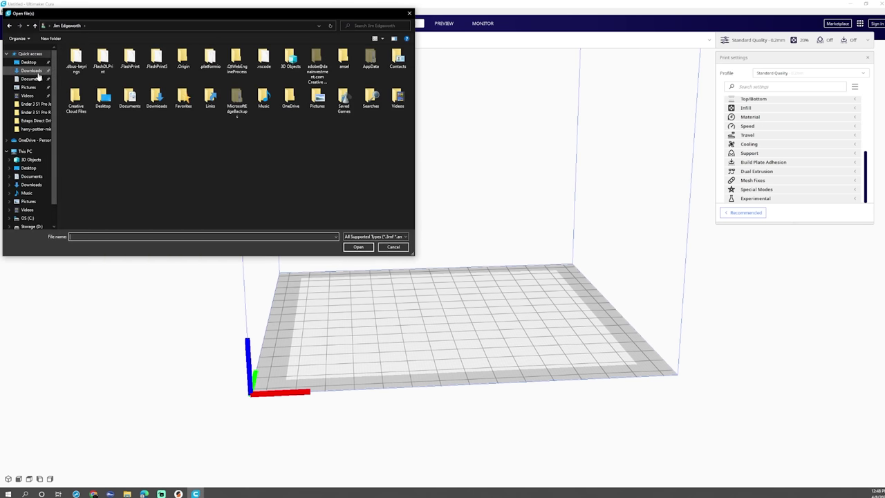
# Load flow_rate_cube from Downloads and tick Spiralize Outer Contour under Special Modes
pyautogui.click(38, 72)
pyautogui.doubleClick(87, 70)
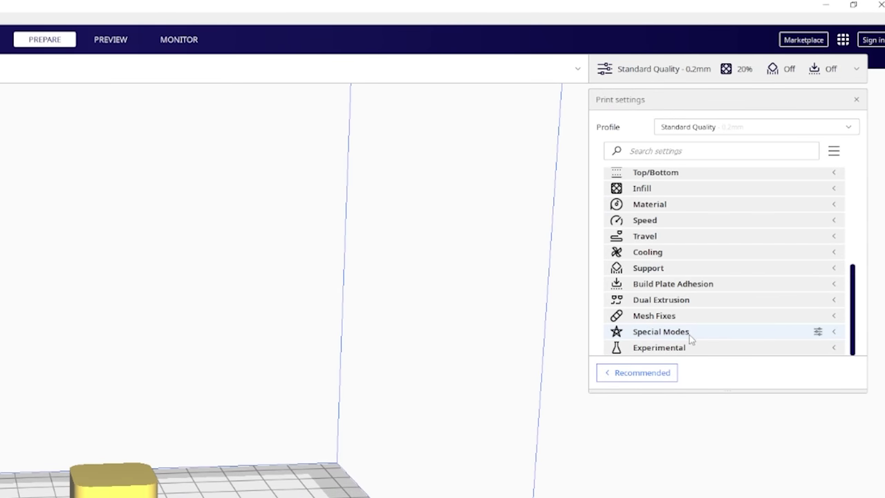
pyautogui.click(660, 331)
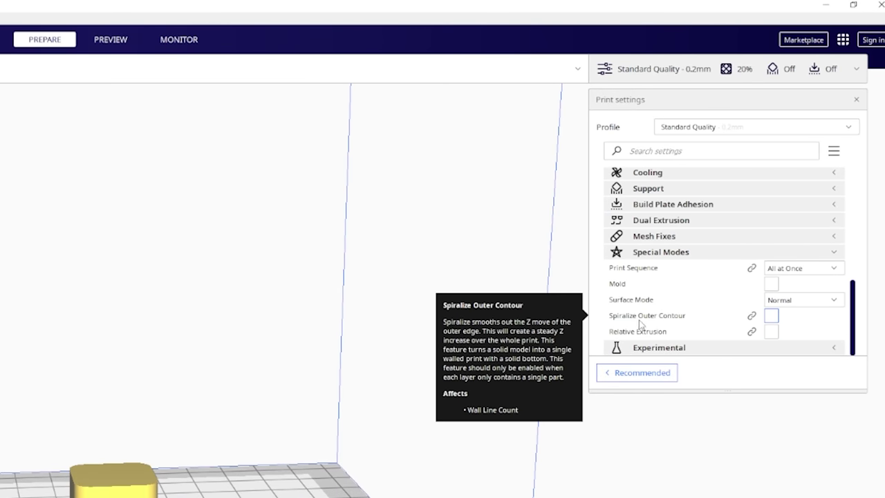
pyautogui.click(773, 317)
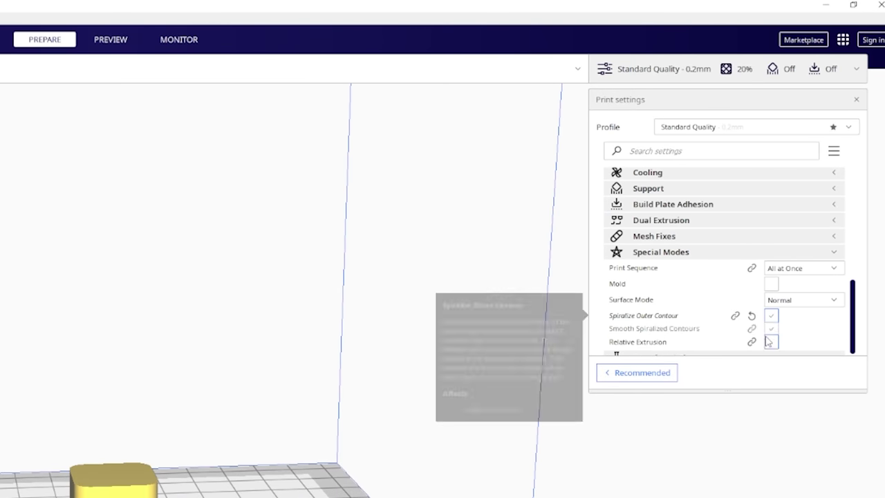
pyautogui.scroll(10, 721, 334)
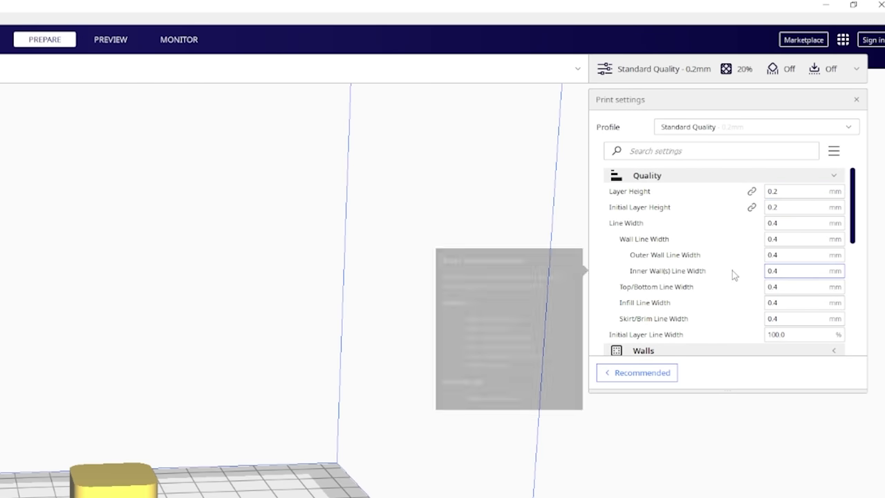
# Set Line Width to 0.48 mm and Wall Line Count to 1, reviewing Top/Bottom settings
pyautogui.moveTo(789, 234)
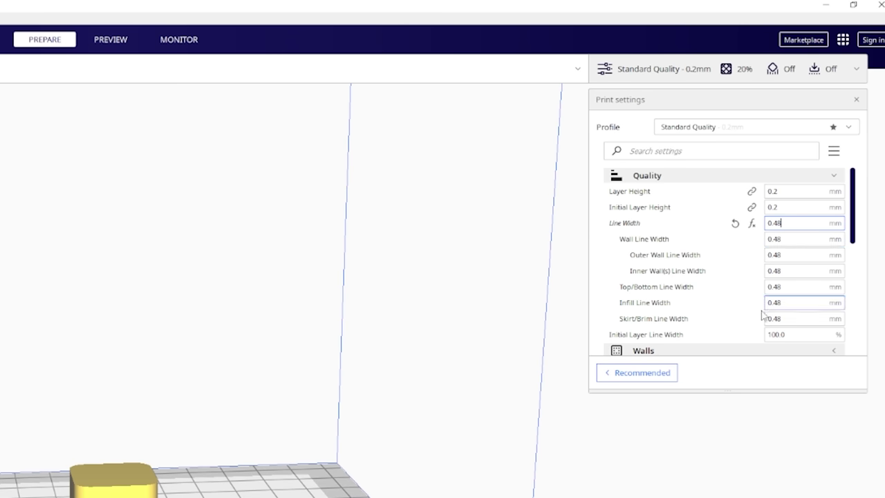
pyautogui.scroll(-3, 702, 294)
pyautogui.click(691, 258)
pyautogui.click(781, 289)
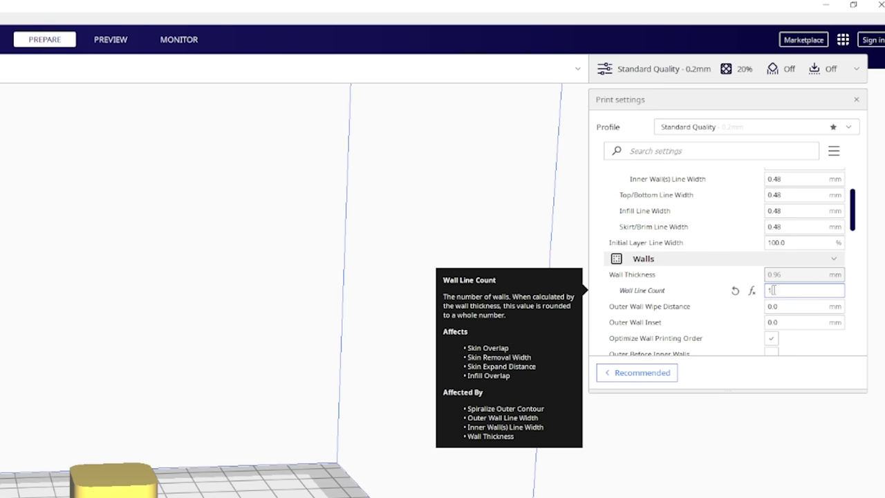
pyautogui.scroll(1, 785, 290)
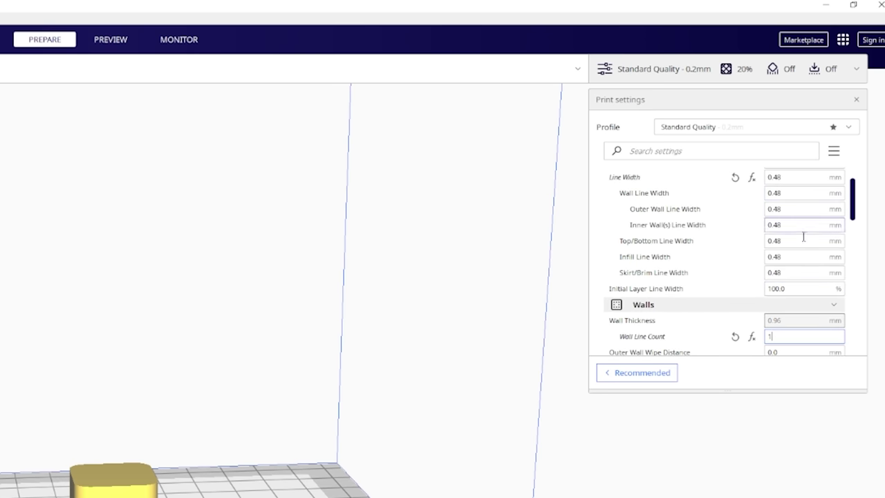
pyautogui.scroll(-1, 790, 259)
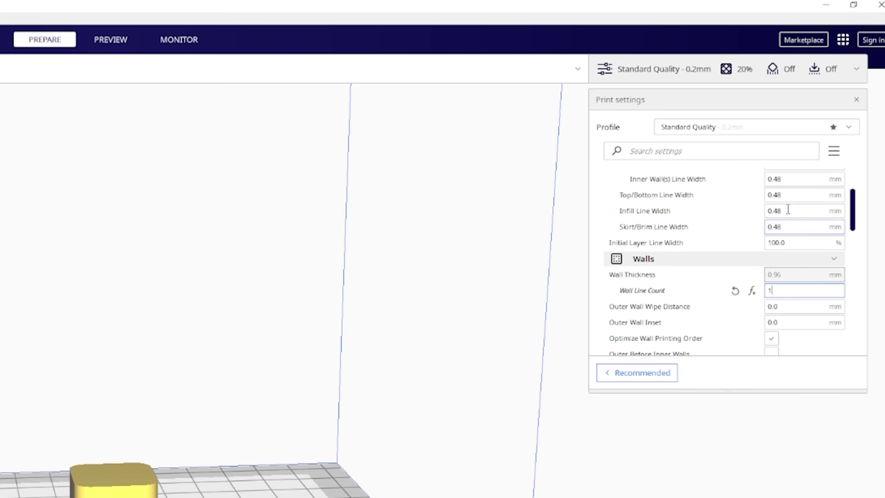
pyautogui.scroll(-5, 799, 281)
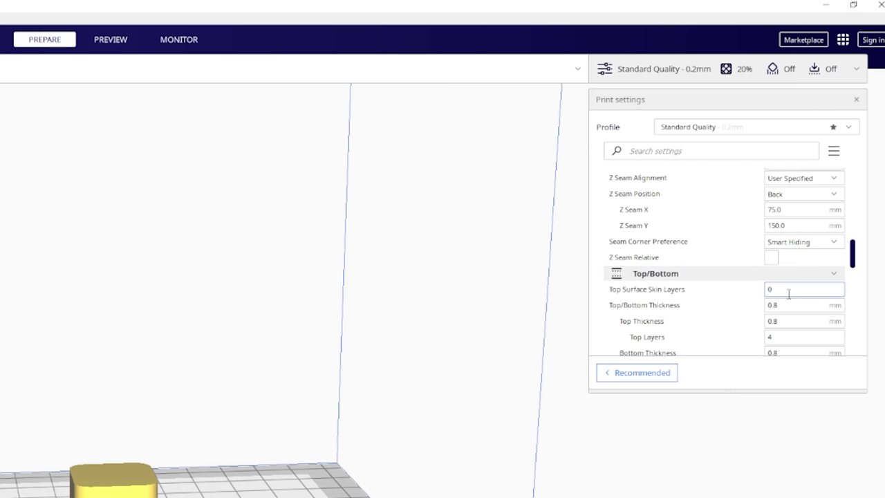
pyautogui.scroll(-2, 770, 290)
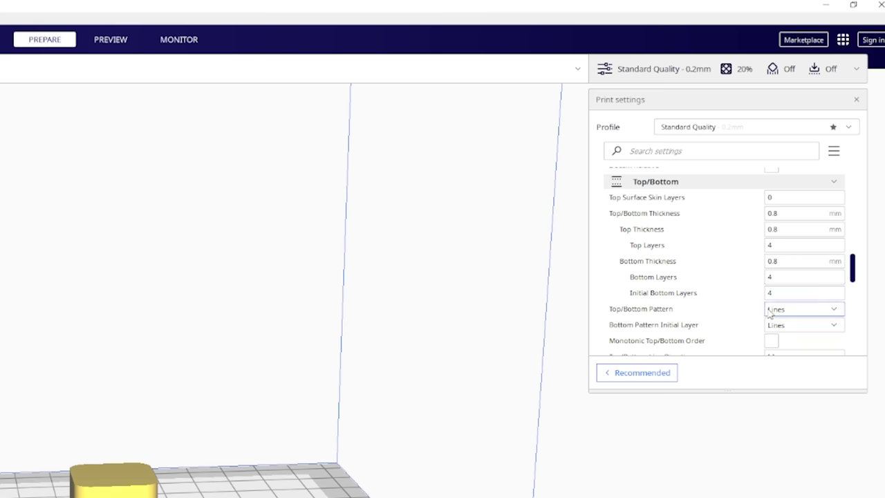
pyautogui.scroll(-2, 766, 312)
pyautogui.scroll(15, 754, 310)
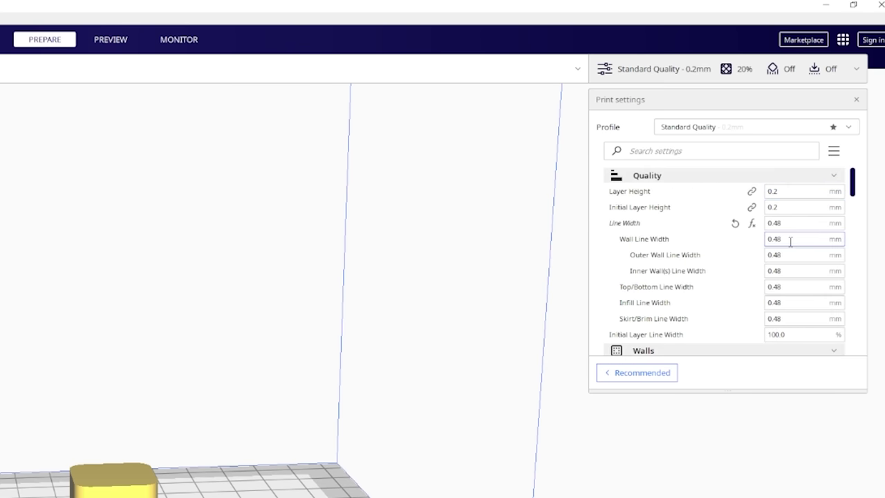
# Slice the vase-mode cube with the current settings
pyautogui.moveTo(793, 225)
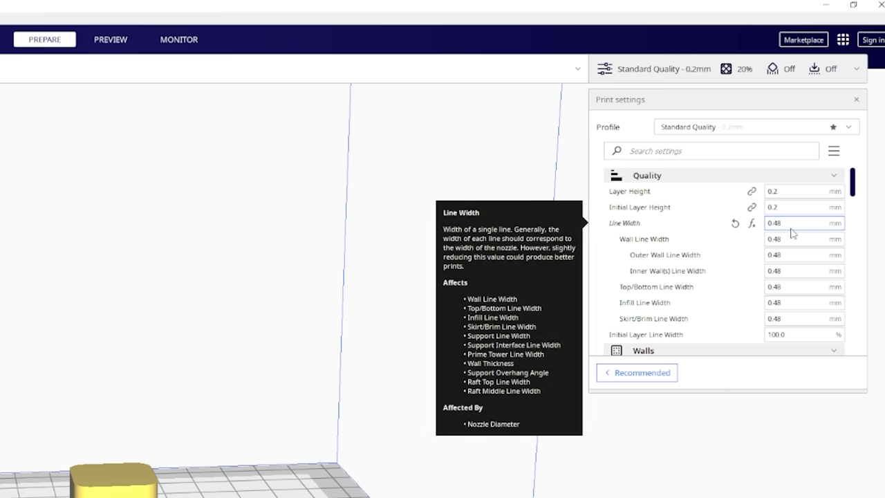
pyautogui.scroll(-3, 789, 262)
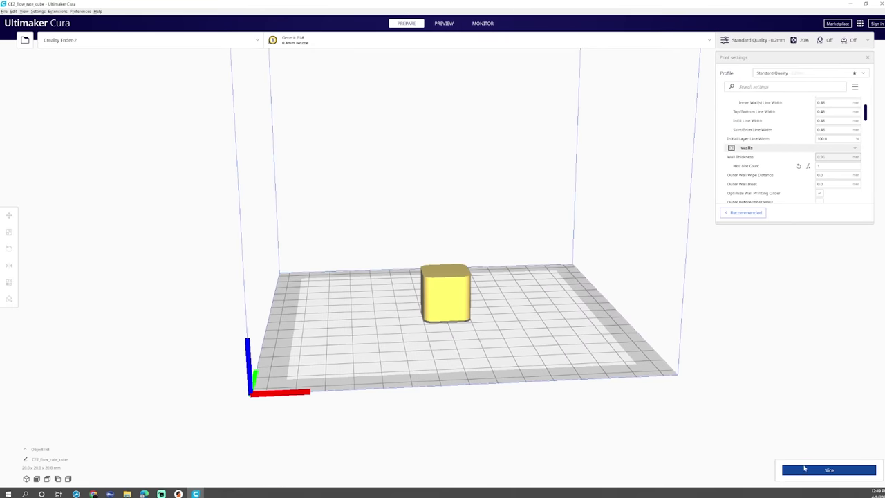
pyautogui.click(805, 470)
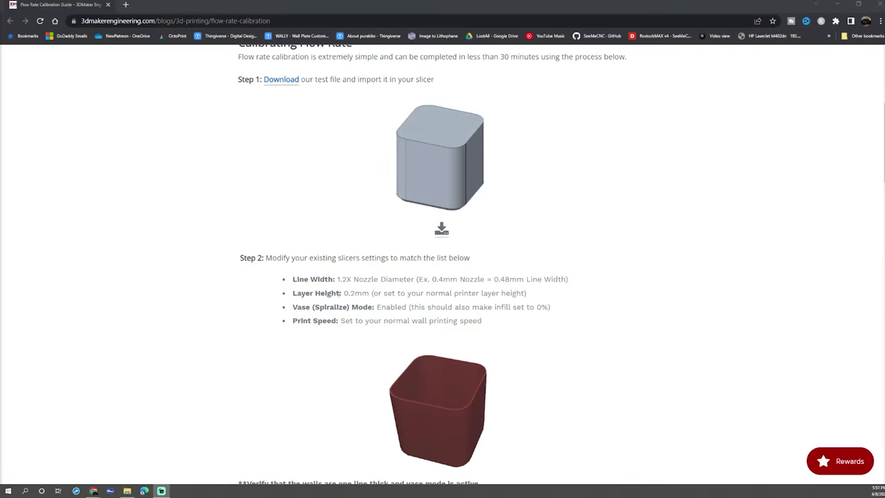
# Enter 1 wall and a .48 slicer line width in the Flow Rate Calculator
pyautogui.scroll(-5, 329, 305)
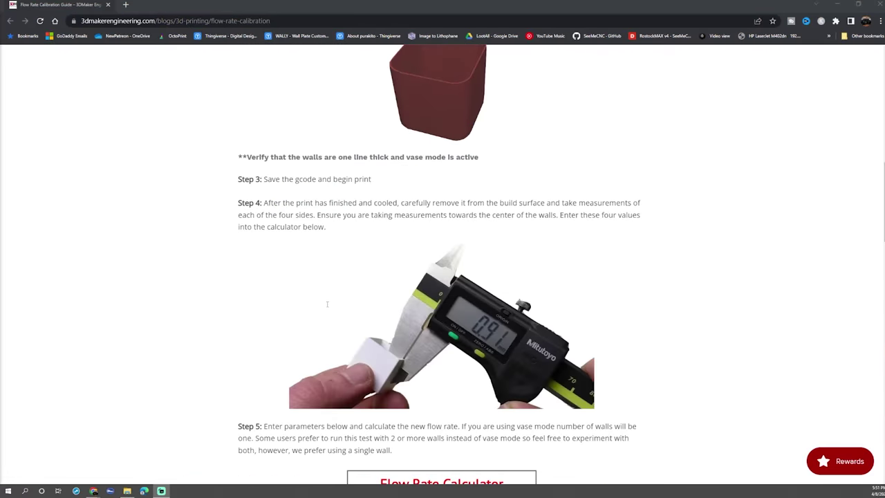
pyautogui.scroll(3, 355, 216)
pyautogui.scroll(-2, 322, 336)
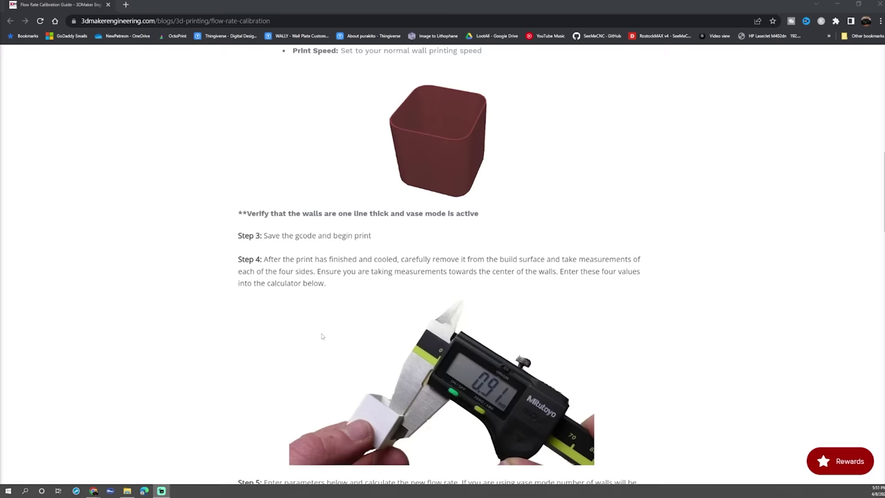
pyautogui.scroll(-2, 322, 338)
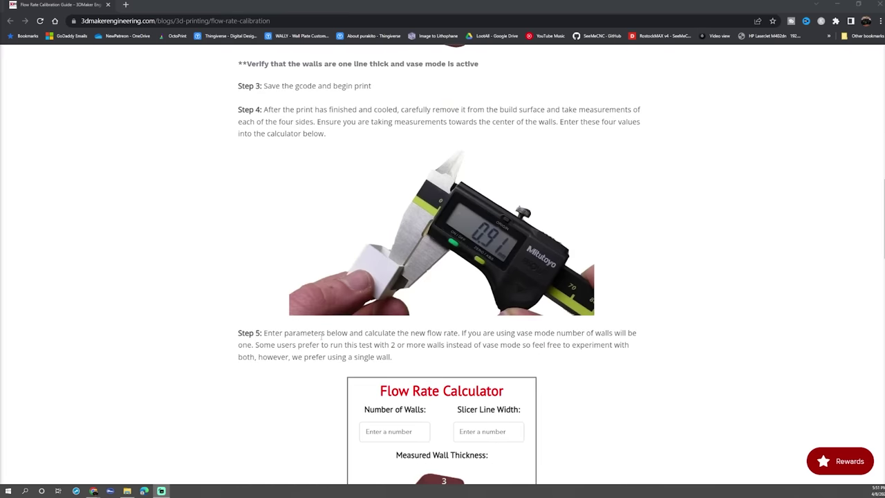
pyautogui.scroll(-4, 323, 335)
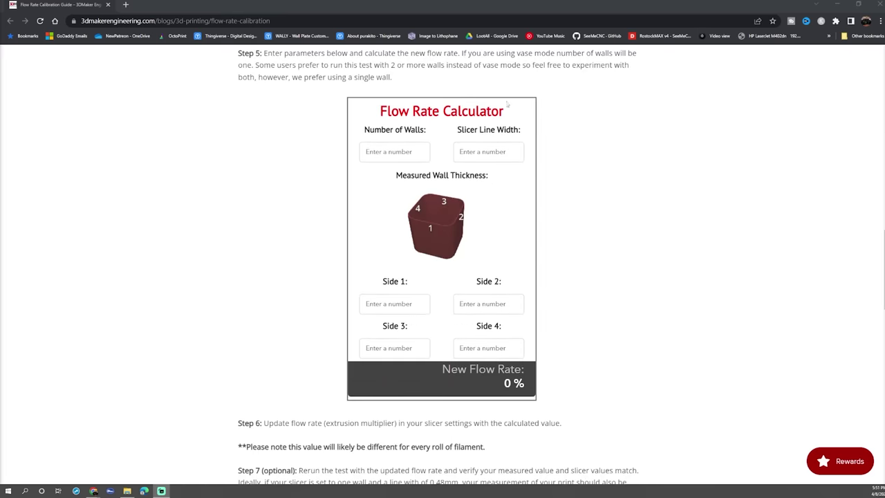
pyautogui.click(390, 158)
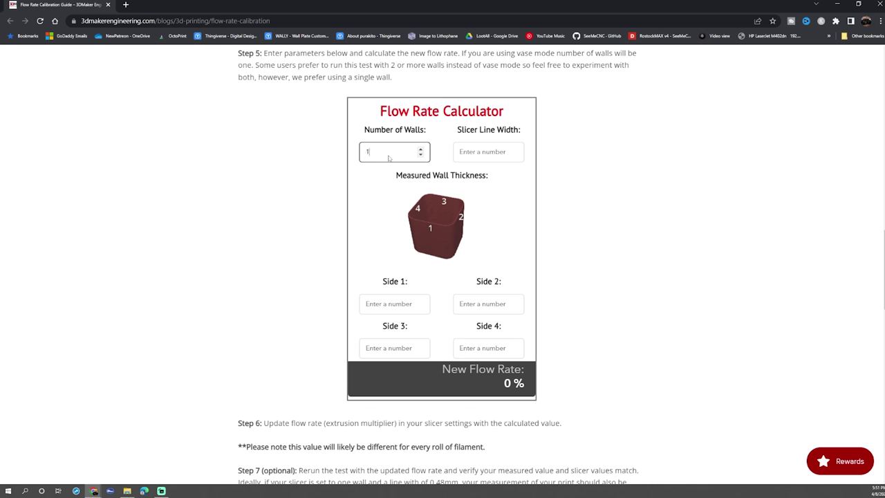
pyautogui.press('Tab')
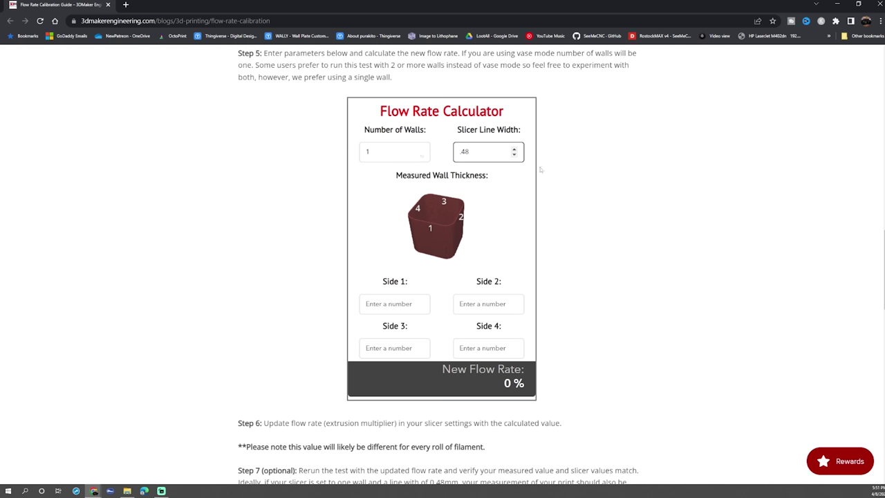
# Enter side measurements .46, .49, .47 and .45, yielding a 102 % new flow rate
pyautogui.click(418, 306)
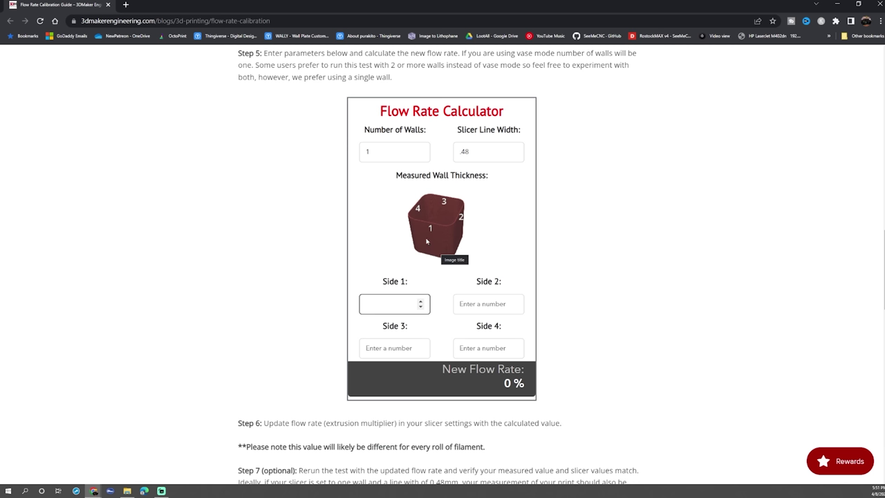
pyautogui.write('.456')
pyautogui.press('Tab')
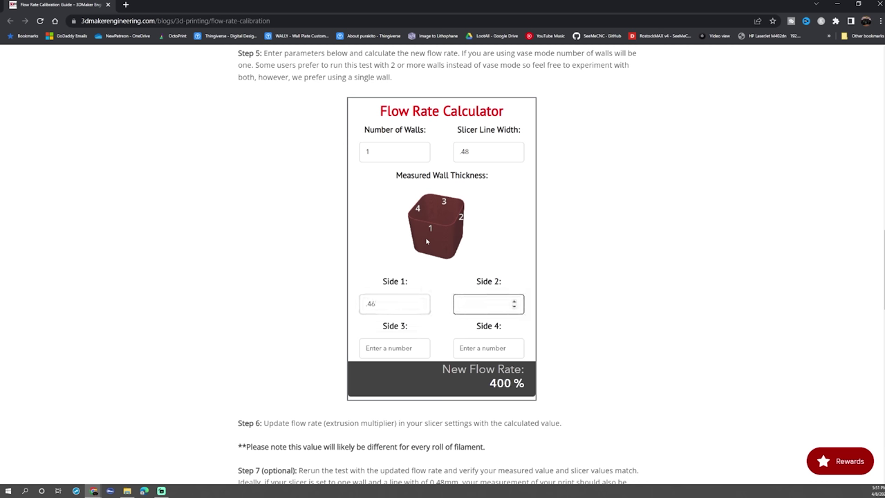
pyautogui.write('.49')
pyautogui.press('Tab')
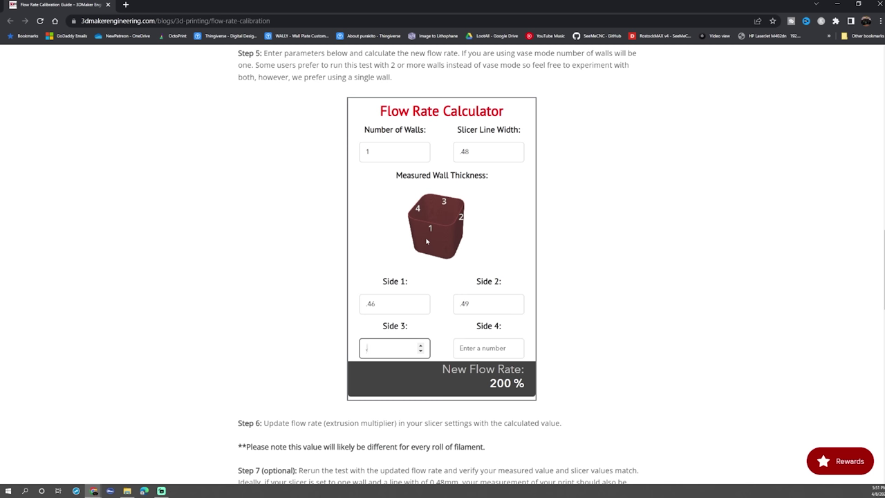
pyautogui.press('Tab')
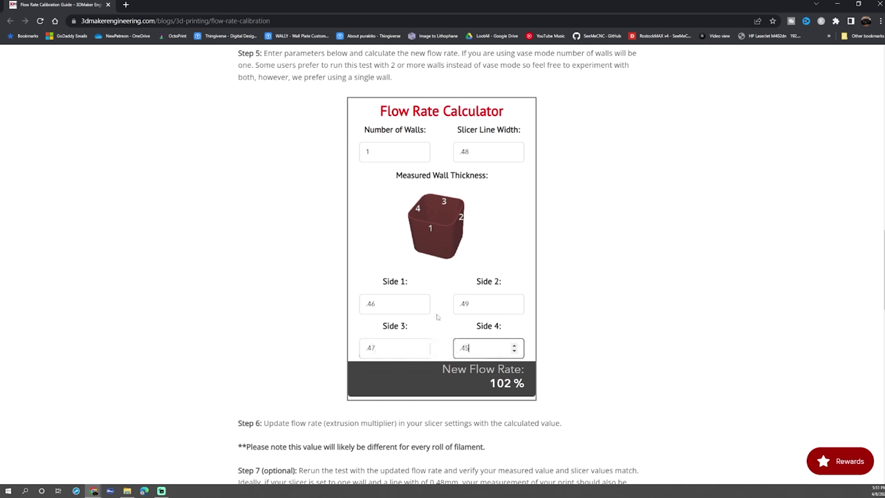
pyautogui.scroll(-2, 480, 278)
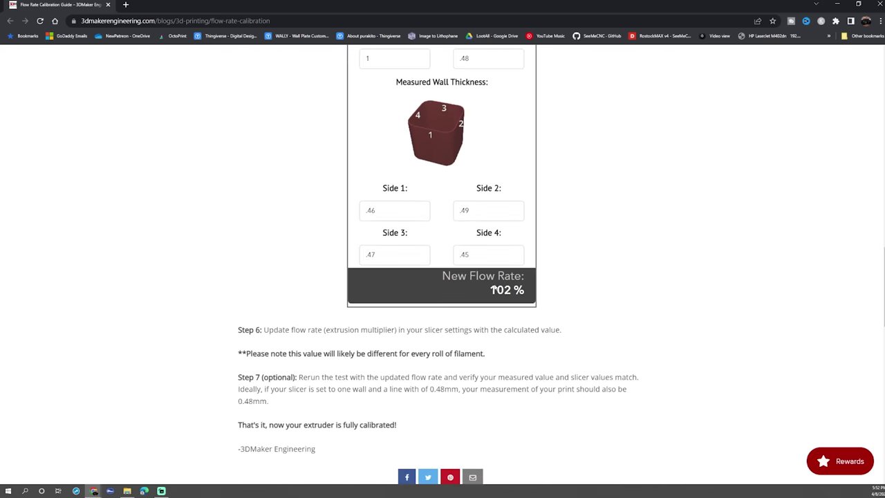